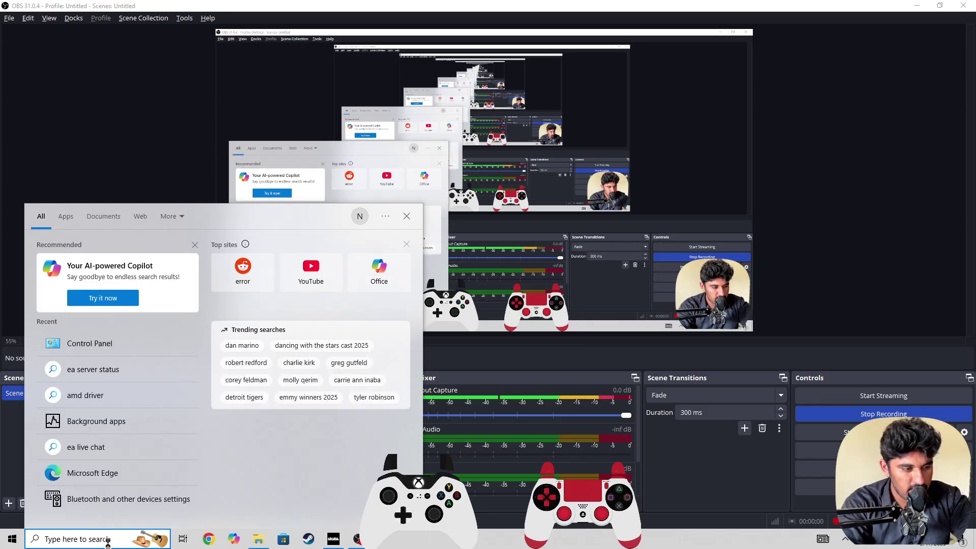
type("ea server")
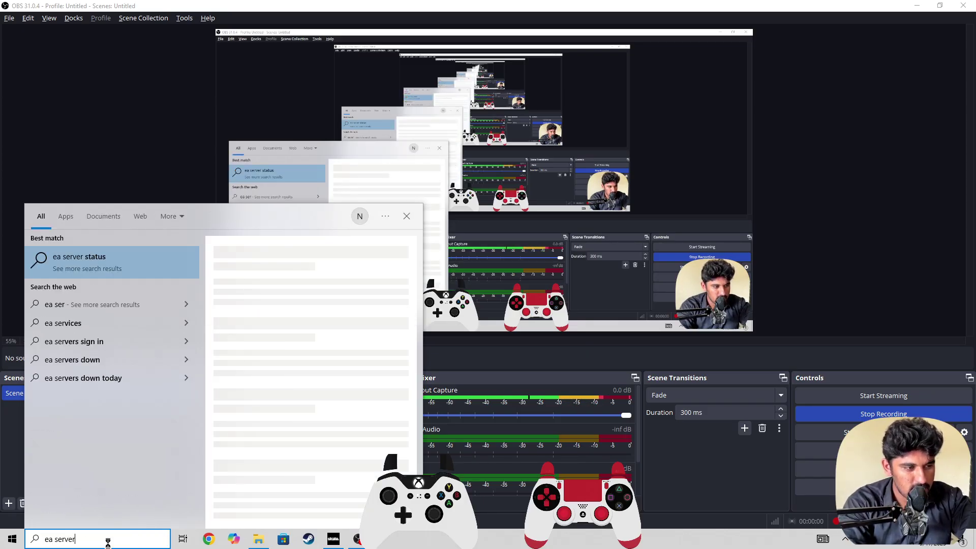
Step: Search Bing for 'ea server status' and open the EA Help and Downdetector results in new tabs
key("Return")
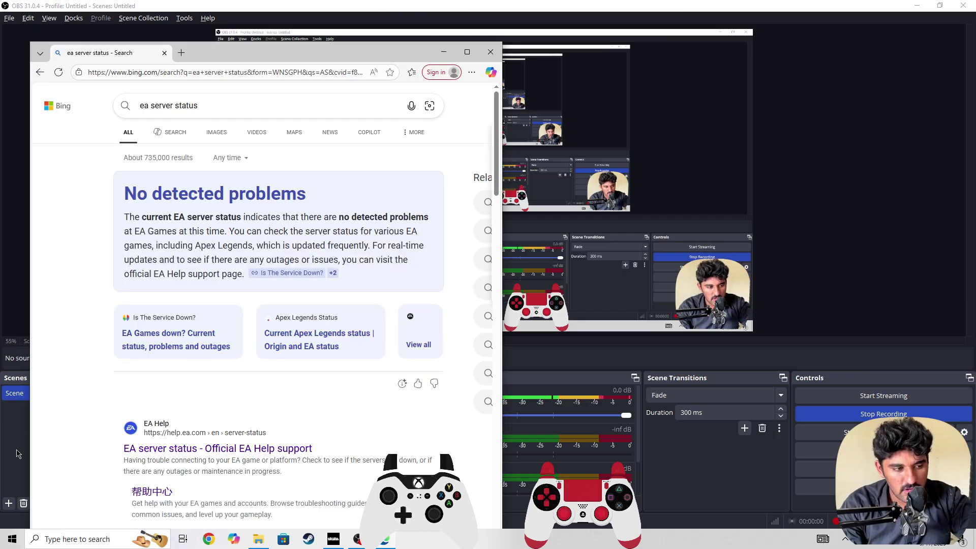
scroll(131, 330, "down", 2)
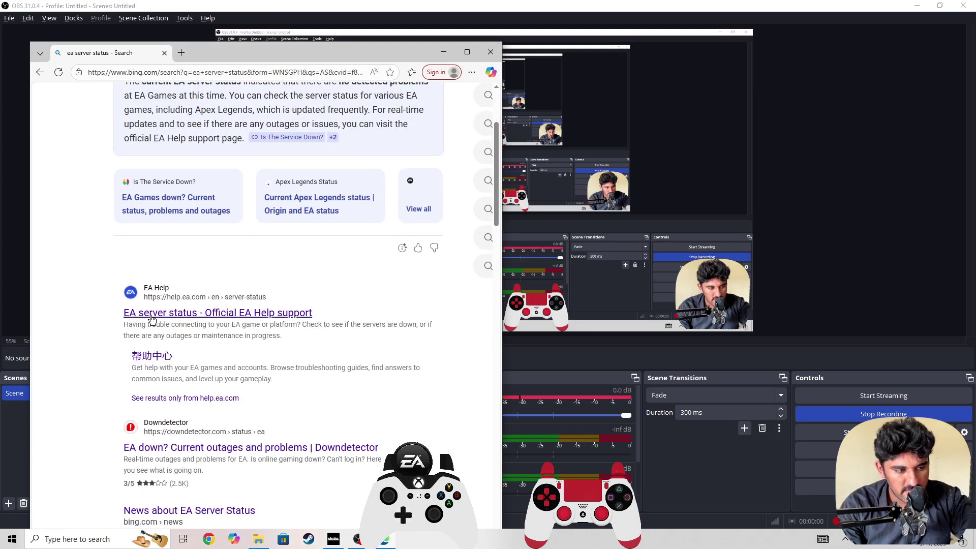
right_click(153, 314)
left_click(187, 326)
left_click(155, 448, "ctrl+shift")
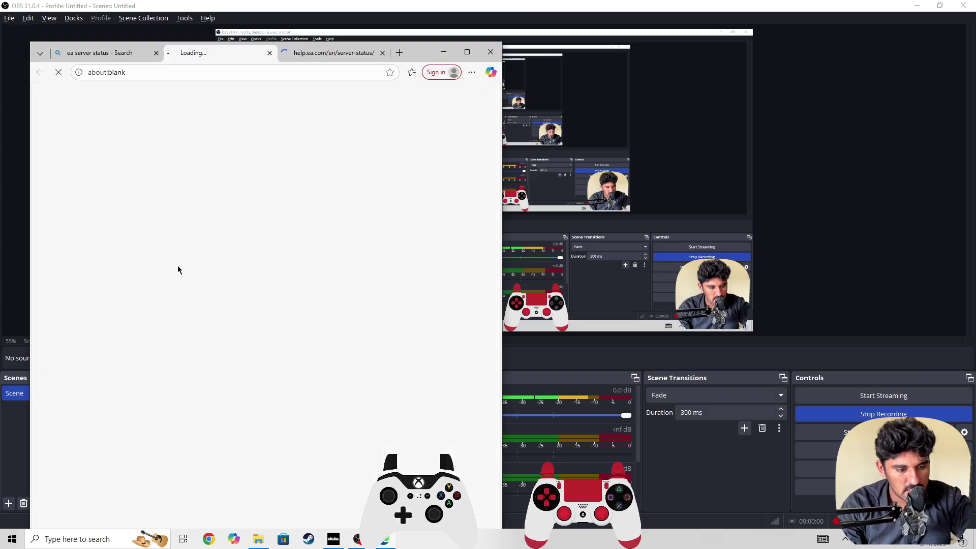
left_click(222, 52)
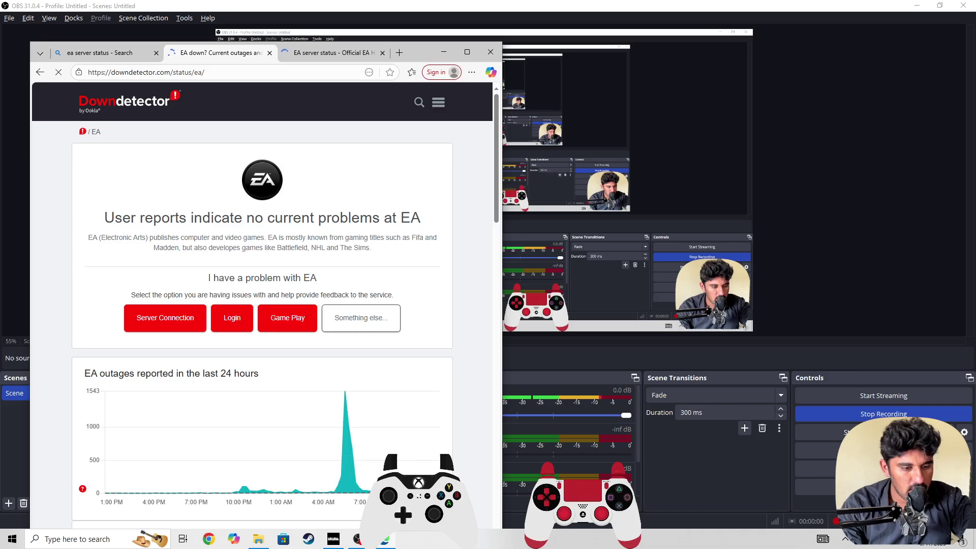
left_click(311, 53)
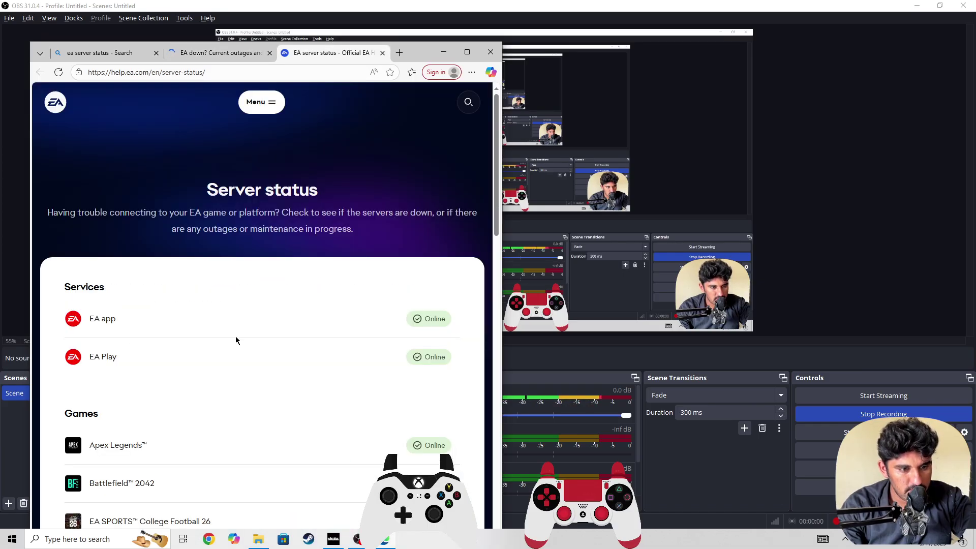
scroll(235, 336, "down", 3)
scroll(235, 336, "down", 3)
scroll(236, 336, "down", 3)
scroll(237, 341, "down", 2)
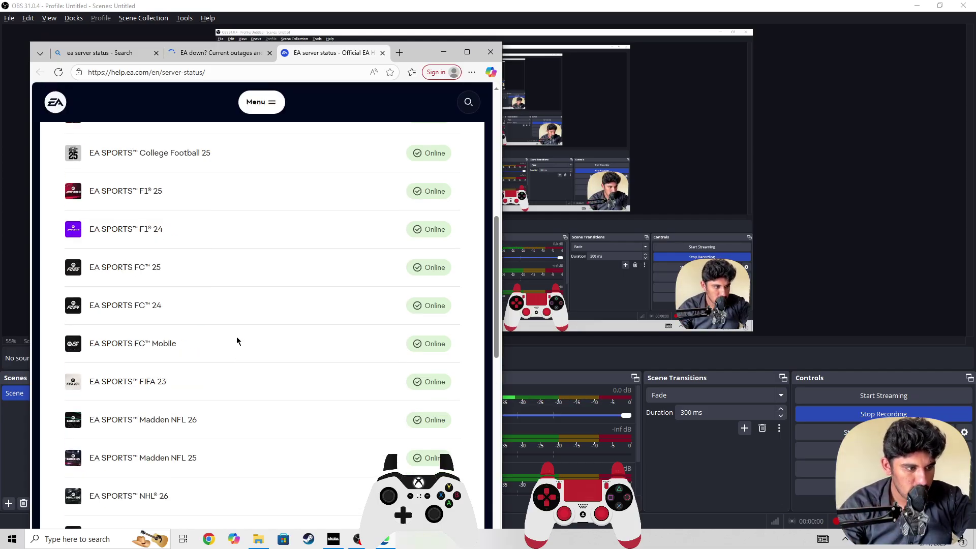
scroll(238, 342, "down", 3)
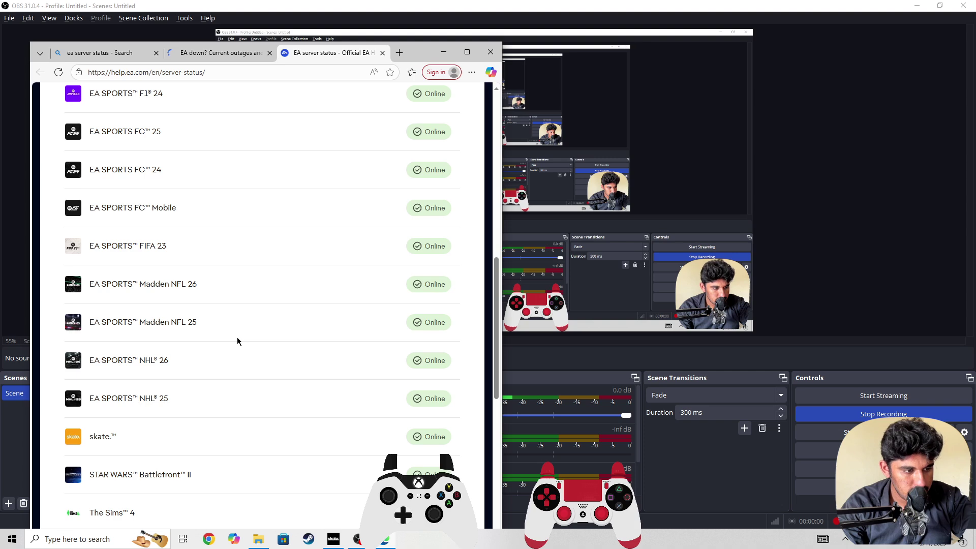
scroll(238, 342, "down", 3)
scroll(238, 342, "up", 3)
scroll(239, 342, "down", 3)
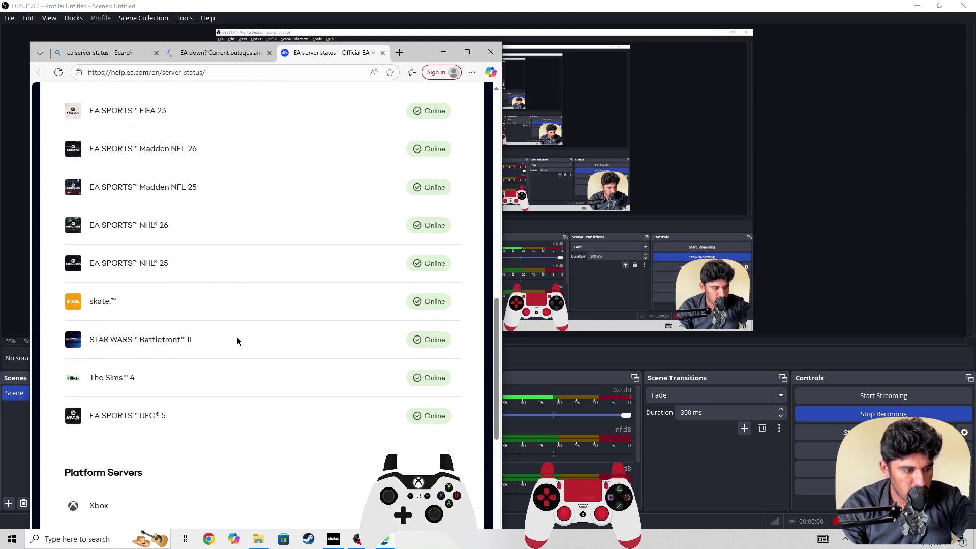
scroll(238, 342, "up", 3)
scroll(238, 342, "up", 2)
scroll(238, 343, "down", 5)
scroll(238, 342, "up", 4)
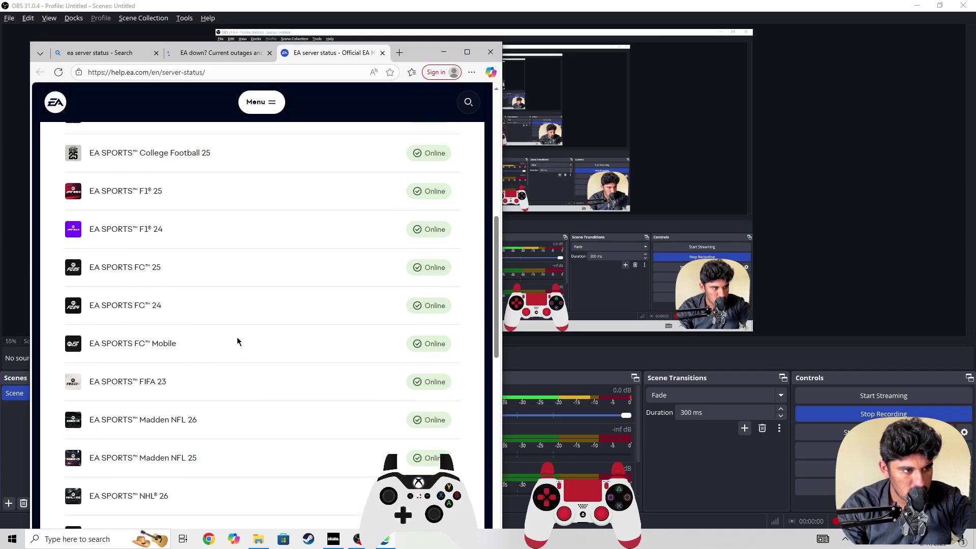
scroll(238, 342, "up", 2)
scroll(238, 342, "up", 2)
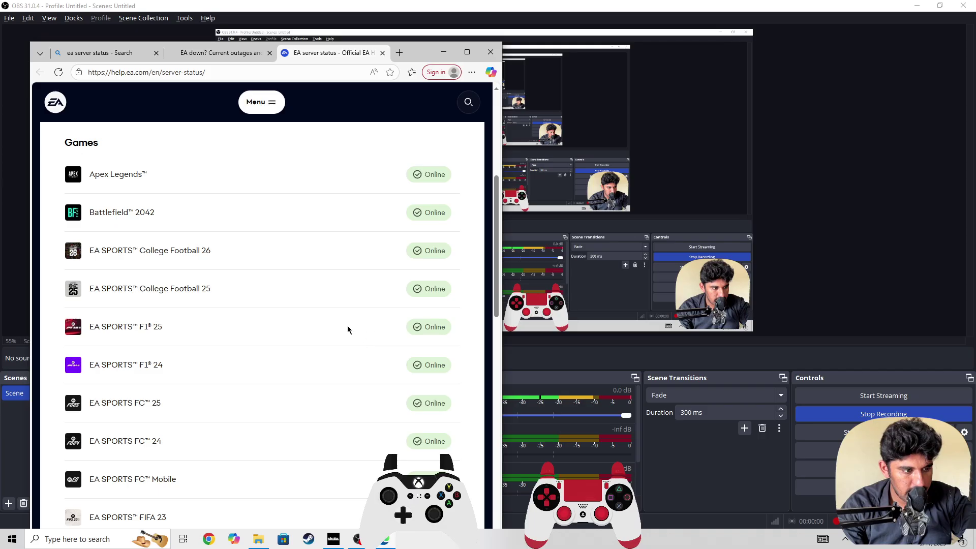
Step: Minimize Edge and open the running skate. page from Steam's library collections
left_click(444, 52)
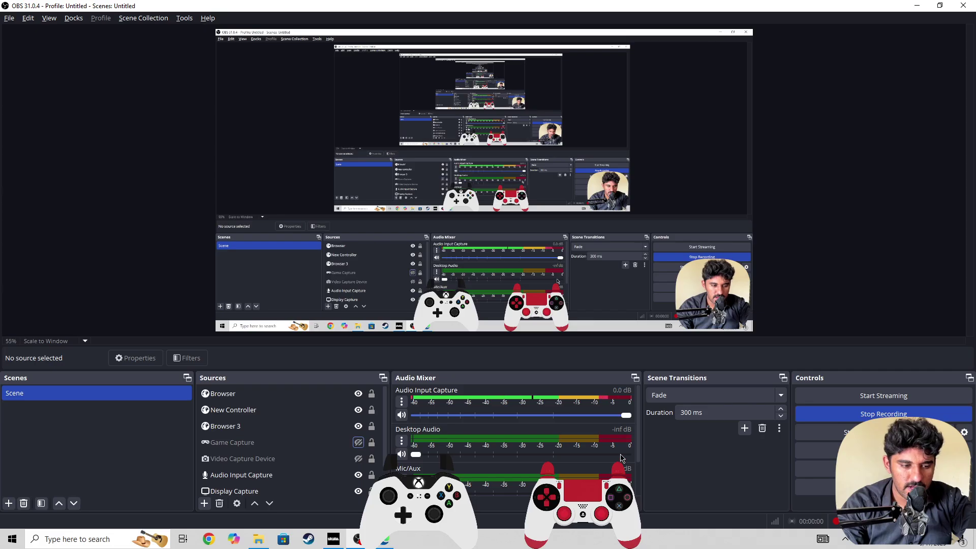
left_click(308, 539)
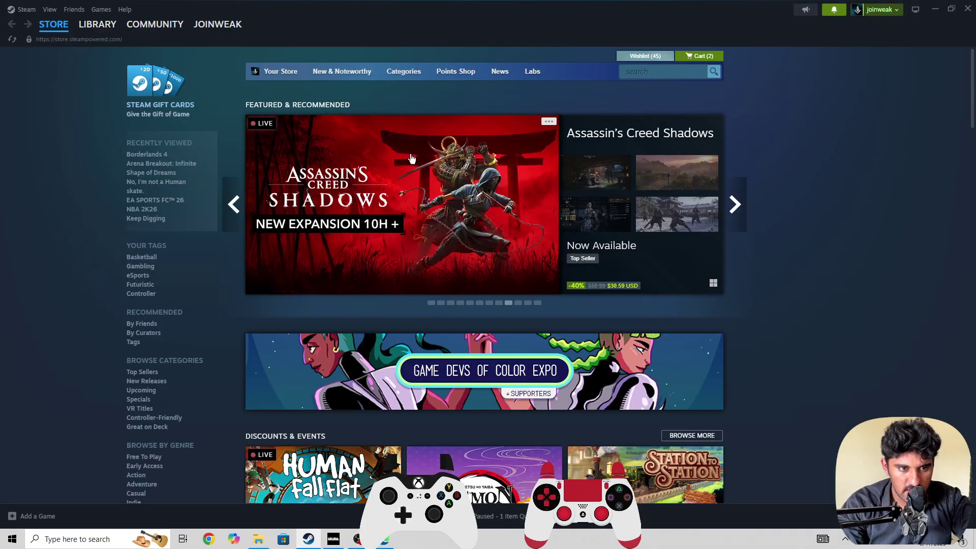
left_click(99, 59)
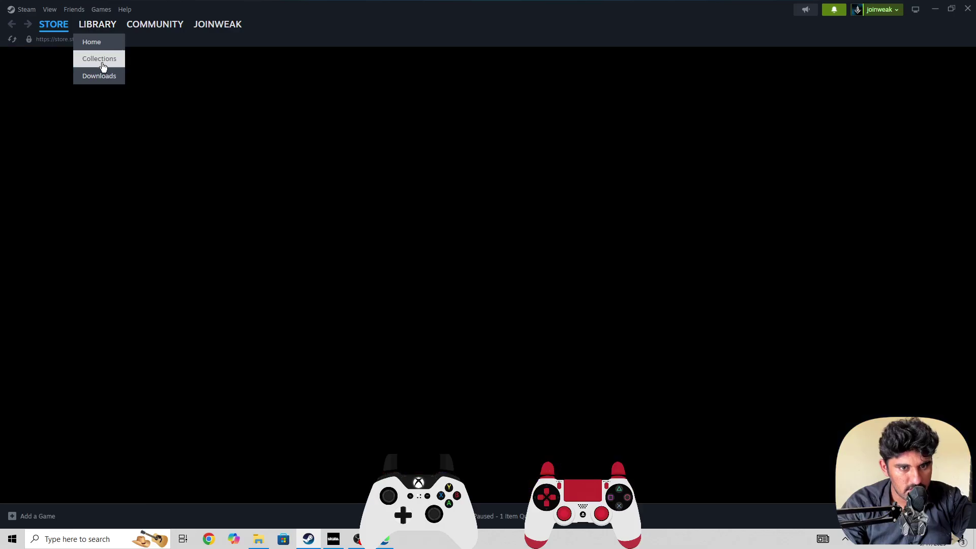
scroll(122, 260, "down", 5)
scroll(122, 268, "down", 3)
scroll(122, 276, "down", 5)
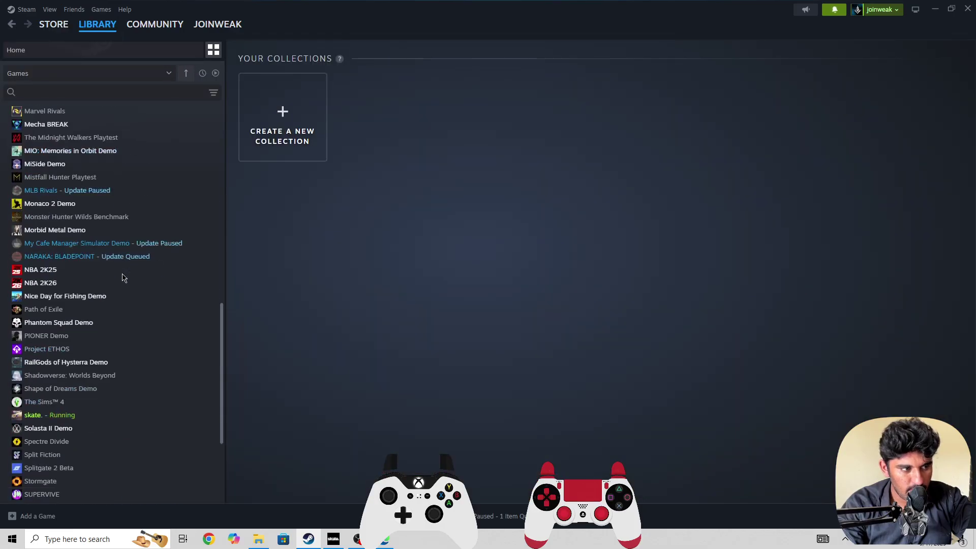
left_click(65, 415)
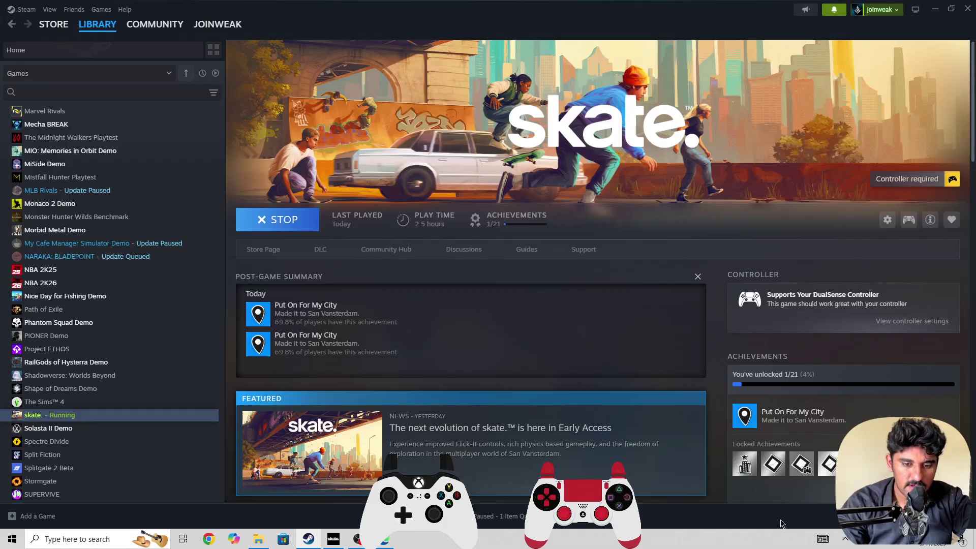
Step: Open the EA app from the hidden tray icons, minimize it, and return to OBS Studio
left_click(846, 540)
left_click(814, 518)
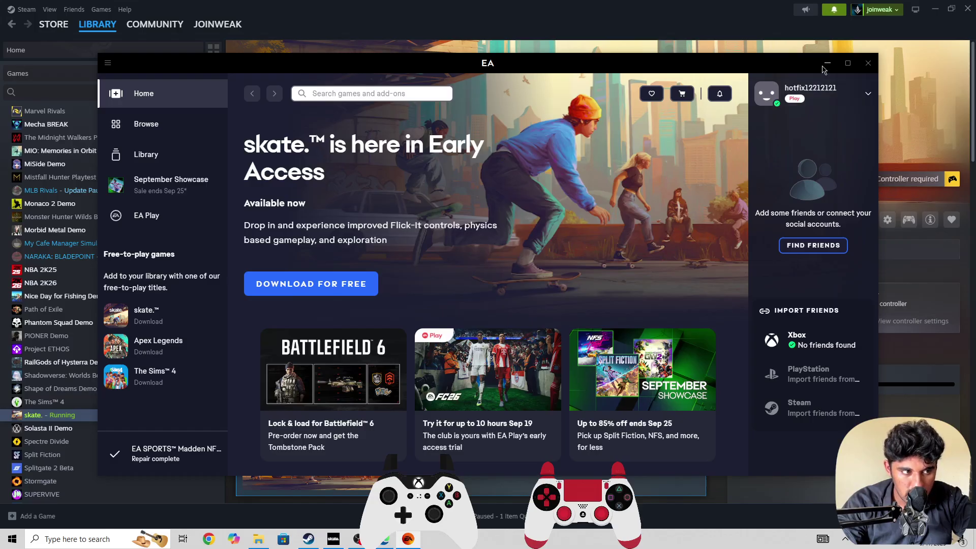
left_click(825, 64)
key("alt+Tab")
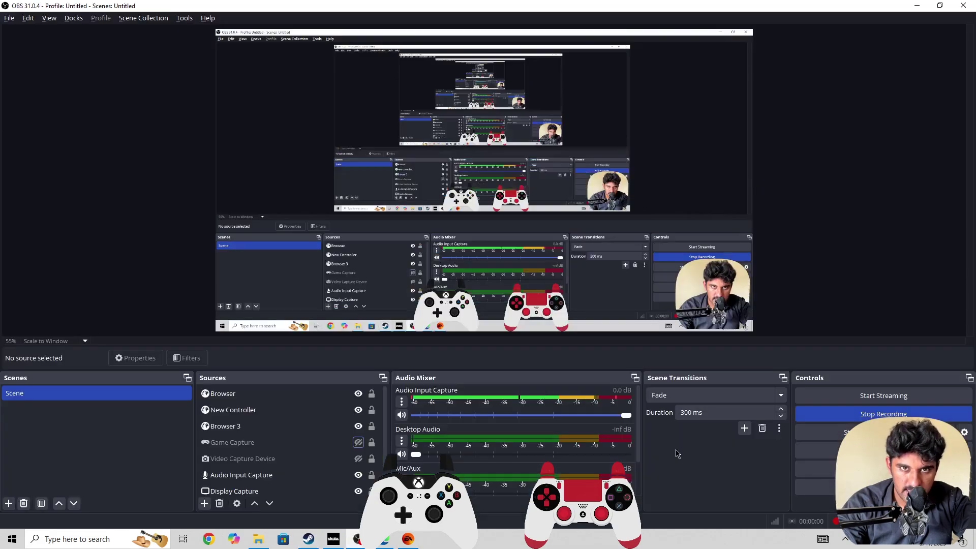